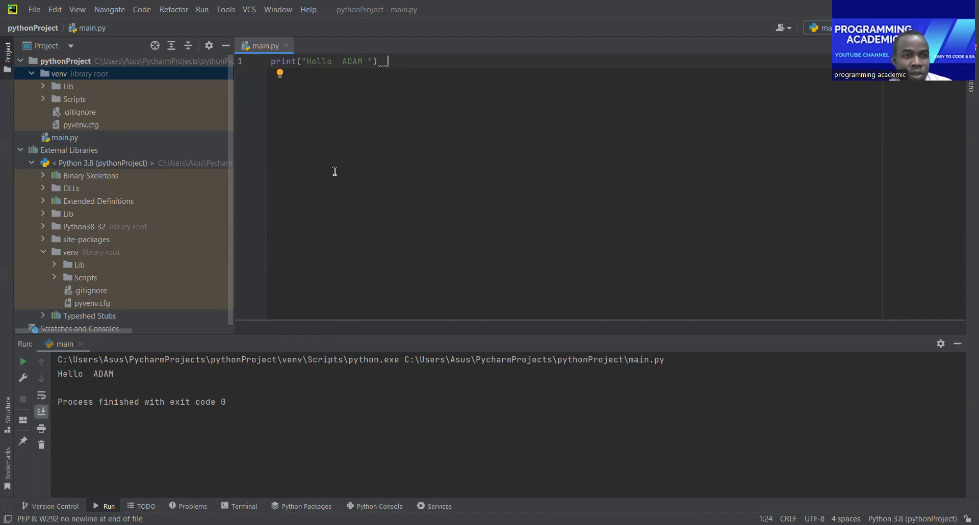
pyautogui.click(34, 11)
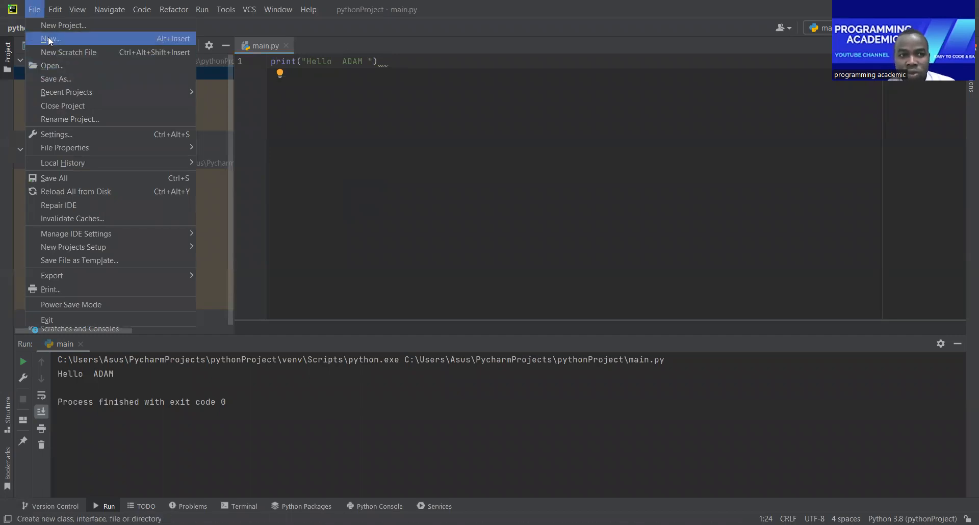
pyautogui.click(321, 213)
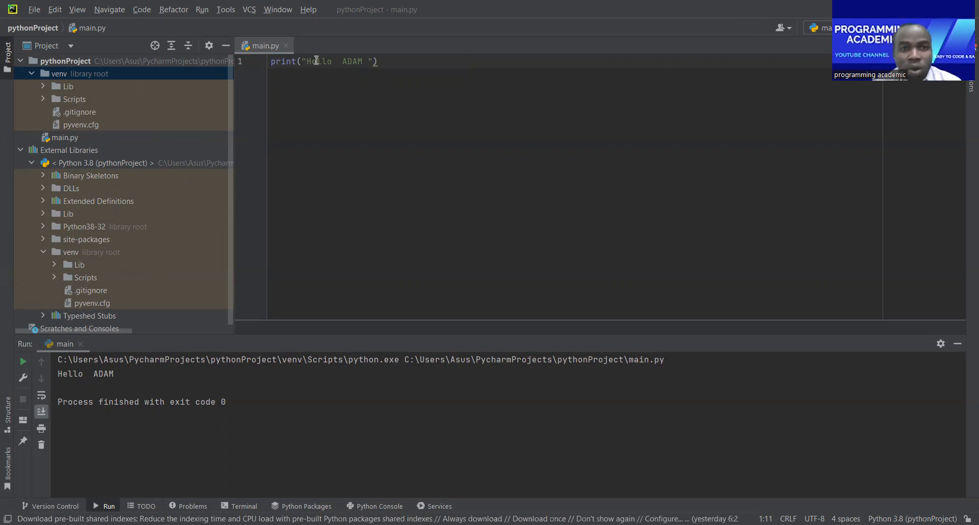
# - Change the printed greeting in main.py to "Hello world" and run the script
pyautogui.click(363, 61)
pyautogui.press('BackSpace')
pyautogui.press('BackSpace')
pyautogui.press('BackSpace')
pyautogui.press('BackSpace')
pyautogui.press('BackSpace')
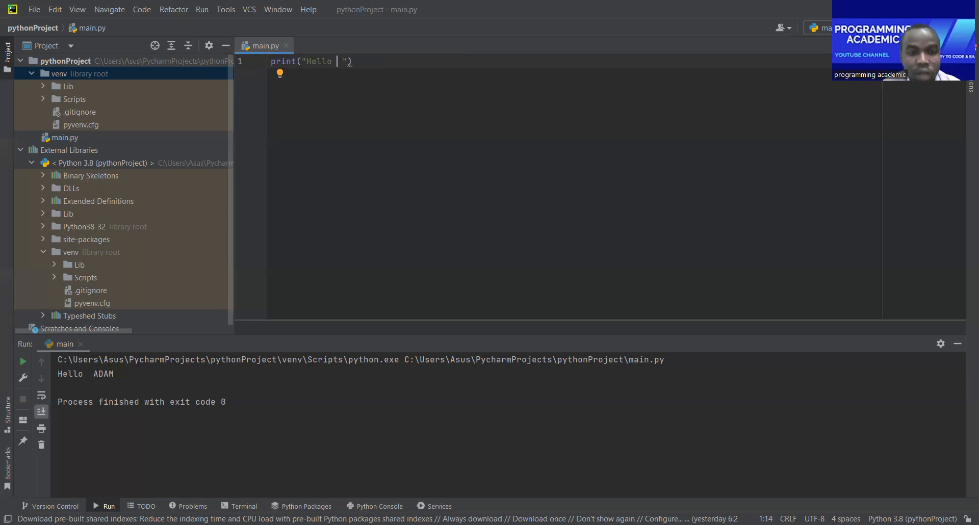
pyautogui.write('world')
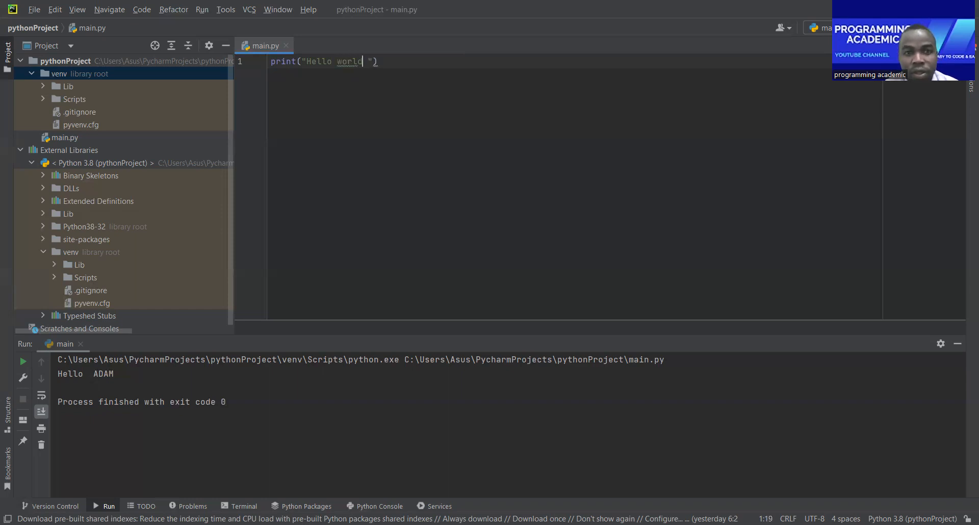
pyautogui.click(409, 67)
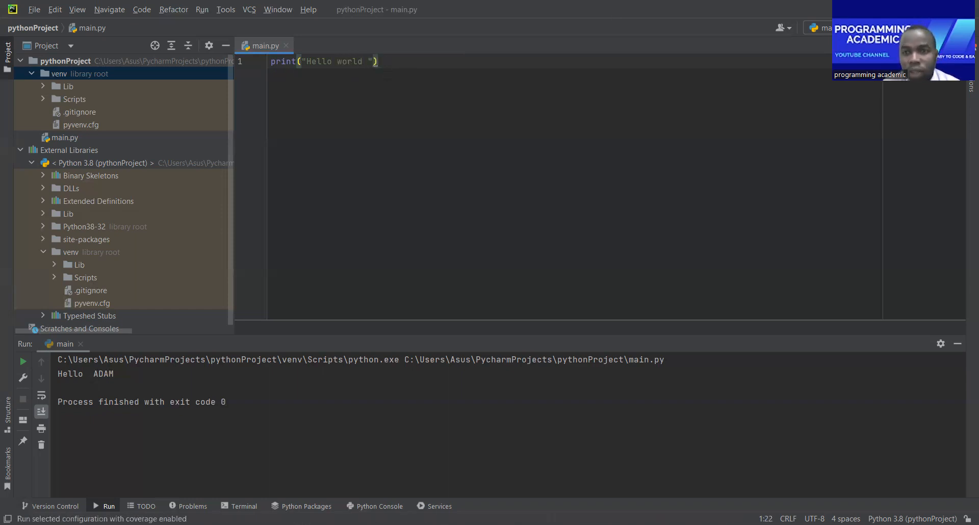
pyautogui.hotkey('shift', 'F10')
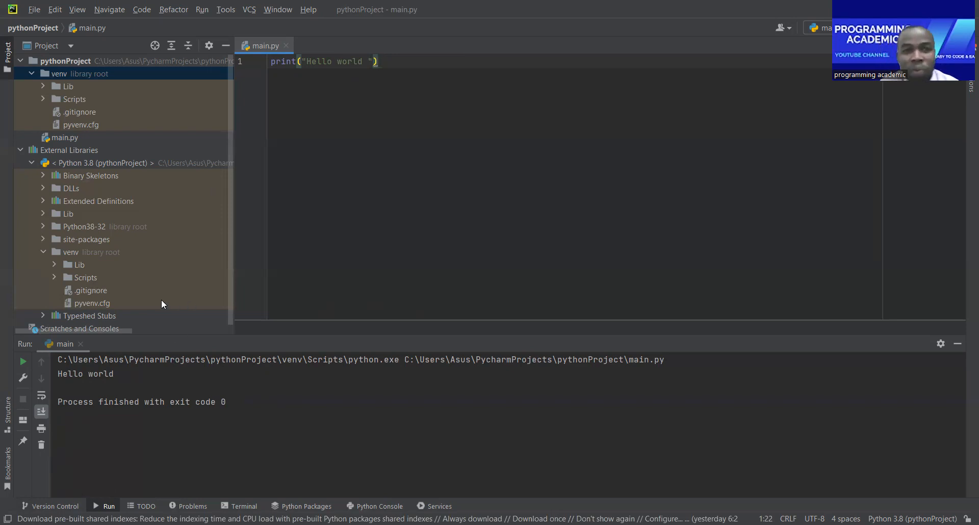
# - Delete the whole print statement so that main.py is empty
pyautogui.press('BackSpace')
pyautogui.press('BackSpace')
pyautogui.press('BackSpace')
pyautogui.press('BackSpace')
pyautogui.press('BackSpace')
pyautogui.press('BackSpace')
pyautogui.press('BackSpace')
pyautogui.press('BackSpace')
pyautogui.press('BackSpace')
pyautogui.press('BackSpace')
pyautogui.press('BackSpace')
pyautogui.press('BackSpace')
pyautogui.press('BackSpace')
pyautogui.press('BackSpace')
pyautogui.press('BackSpace')
pyautogui.press('BackSpace')
pyautogui.press('BackSpace')
pyautogui.press('BackSpace')
pyautogui.press('BackSpace')
pyautogui.press('BackSpace')
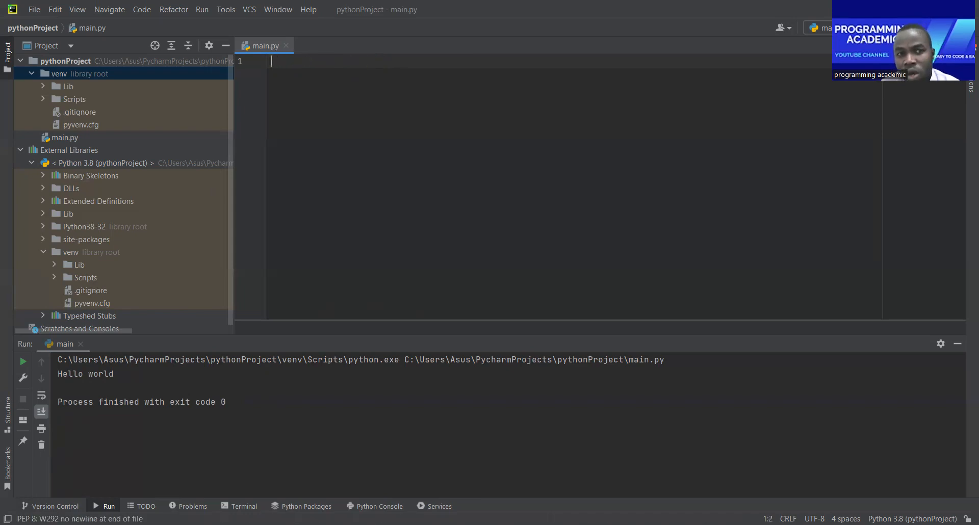
# - Assign 10 to variable a and 20 to variable b on separate lines of main.py
pyautogui.write('a')
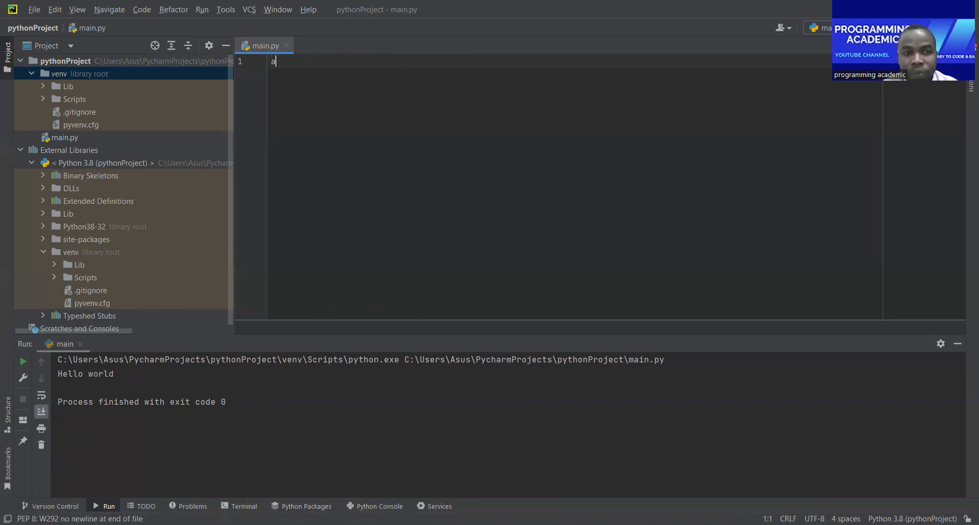
pyautogui.write(' = 10')
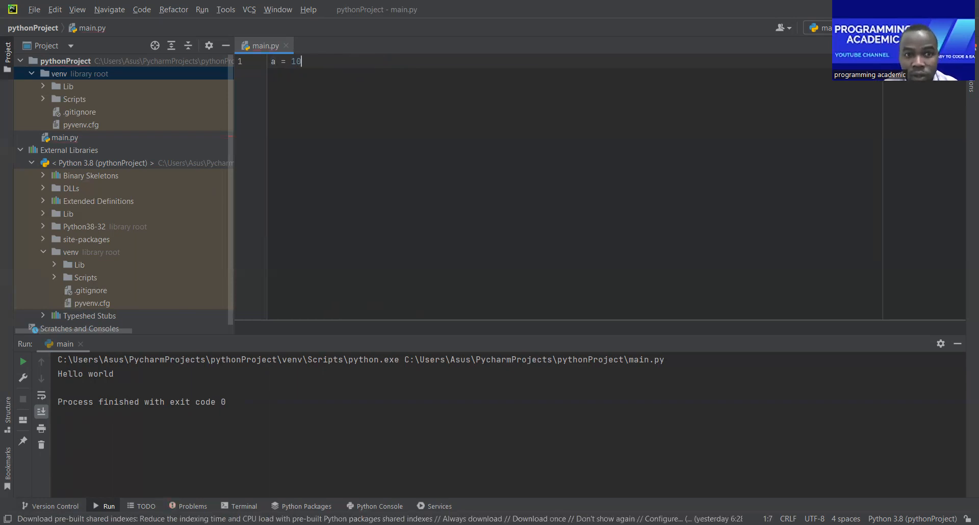
pyautogui.press('Return')
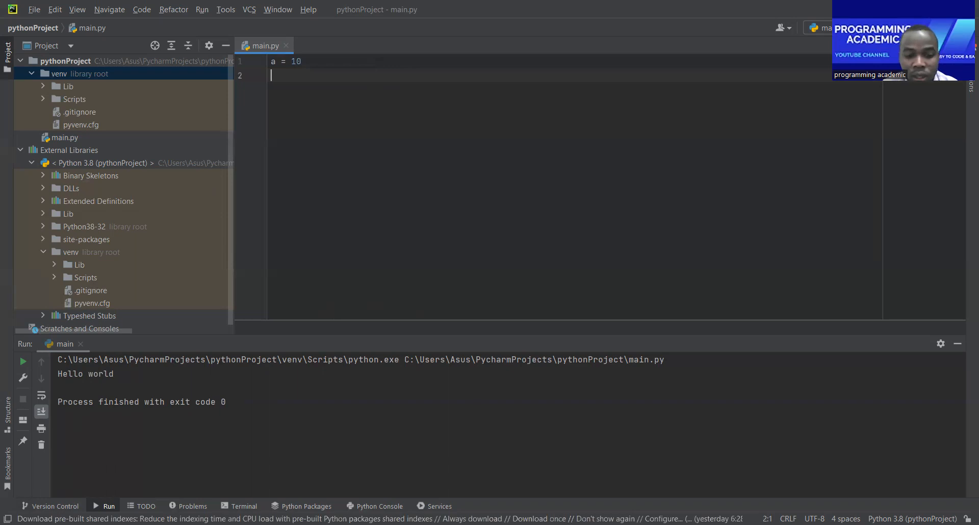
pyautogui.write('b = ')
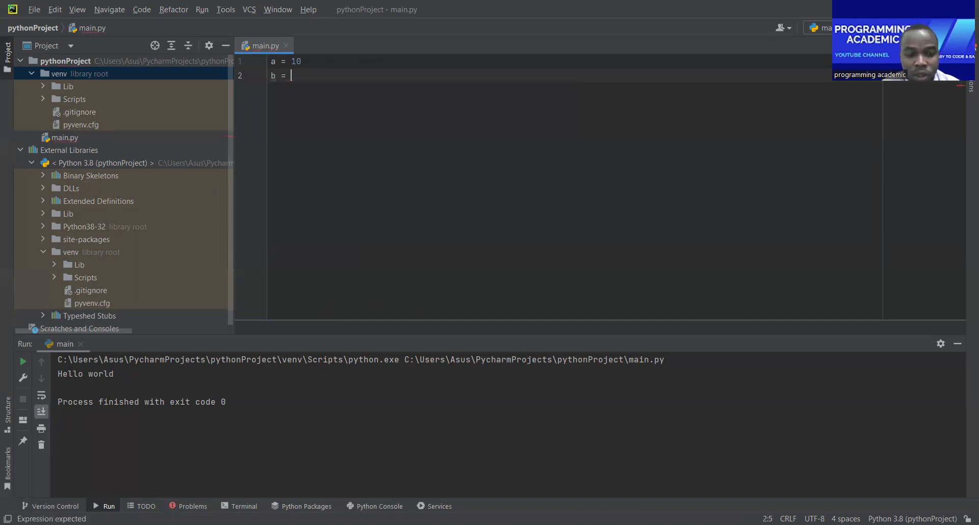
pyautogui.write('2')
pyautogui.write('=')
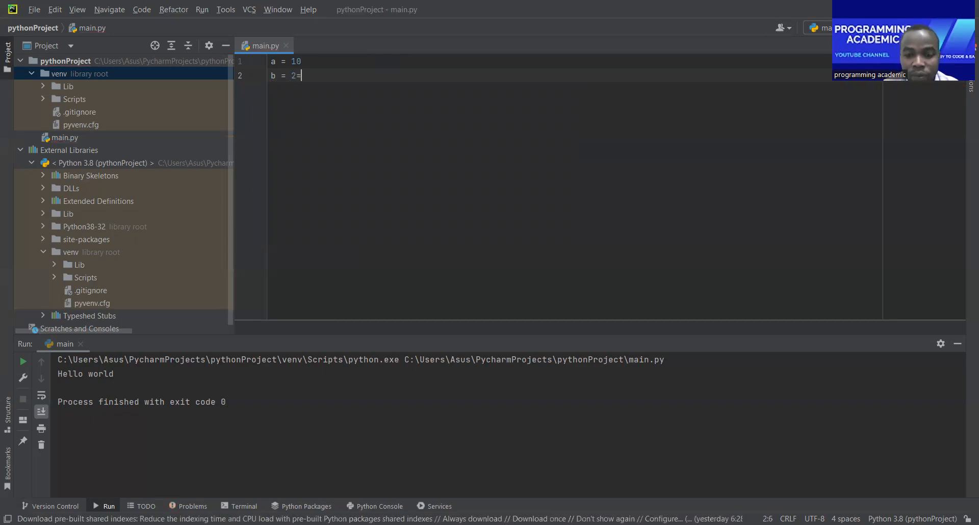
pyautogui.press('Return')
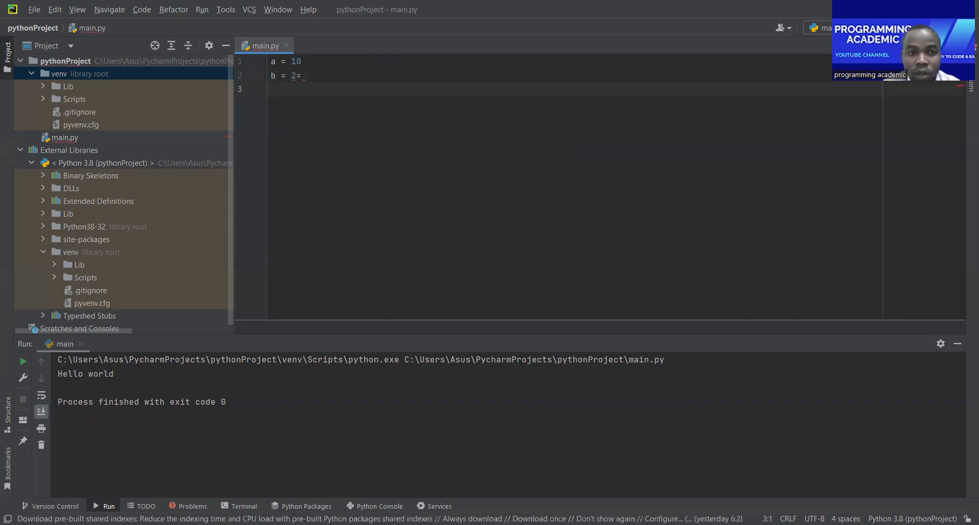
pyautogui.click(302, 76)
pyautogui.press('BackSpace')
pyautogui.write('0')
pyautogui.press('Return')
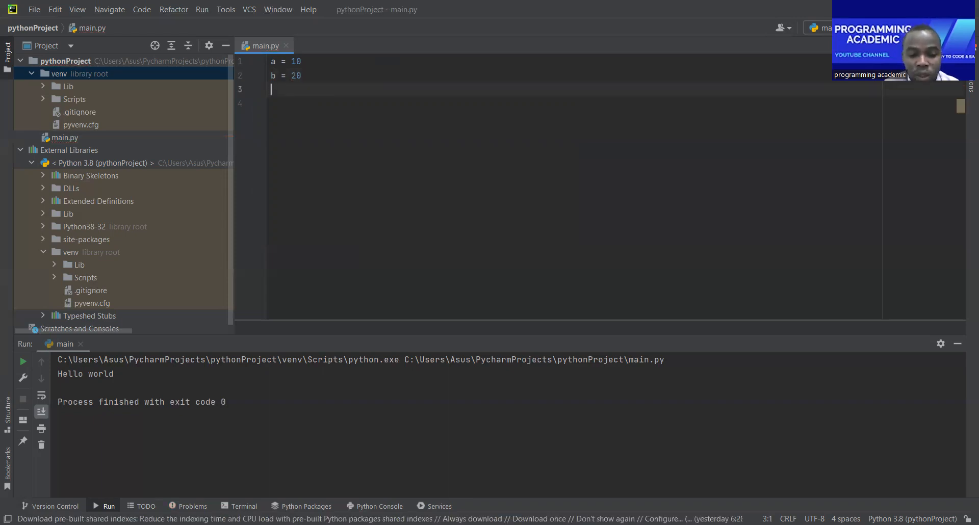
# - Add the bare expression a + b on the third line and run the script
pyautogui.write('a + b')
pyautogui.click(662, 163)
pyautogui.click(317, 92)
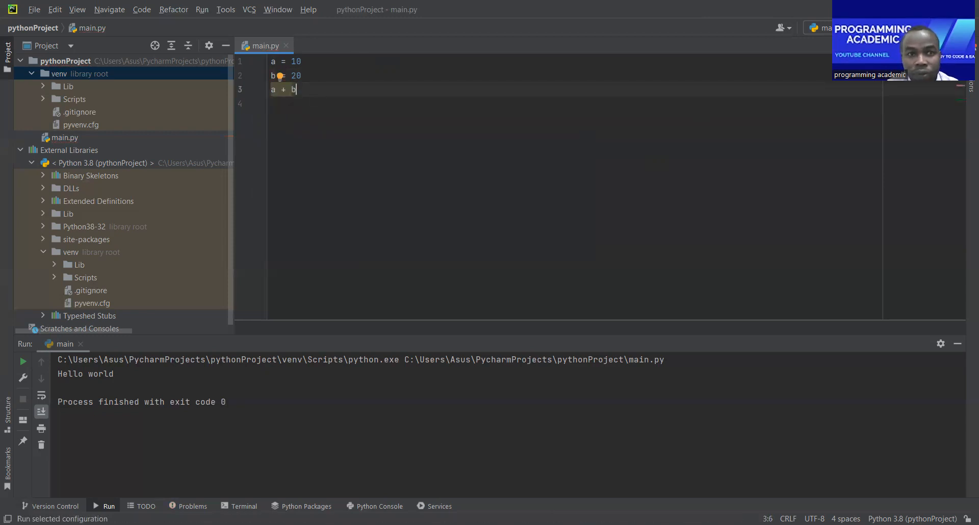
pyautogui.hotkey('shift', 'F10')
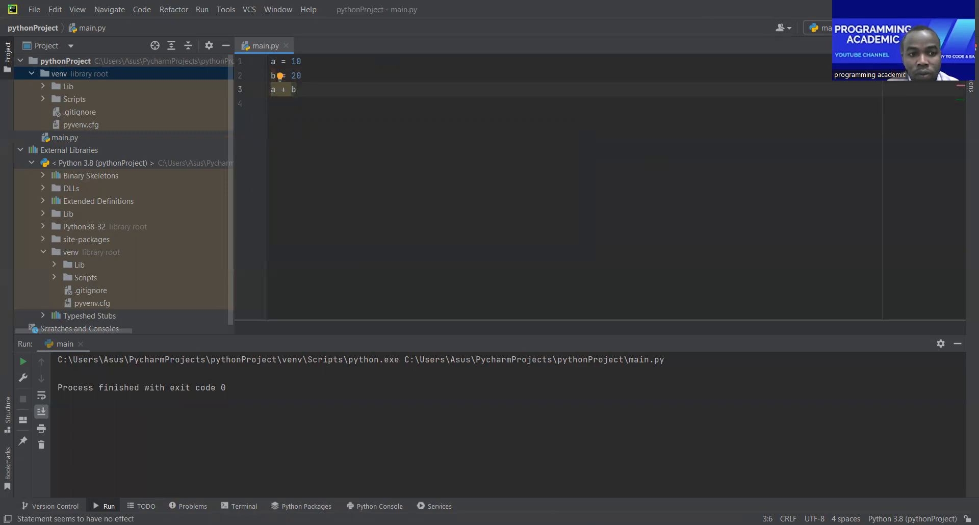
# - Replace the bare expression on the third line with print('a+b') and run the script
pyautogui.click(338, 99)
pyautogui.click(305, 88)
pyautogui.press('BackSpace')
pyautogui.press('BackSpace')
pyautogui.press('BackSpace')
pyautogui.press('BackSpace')
pyautogui.press('BackSpace')
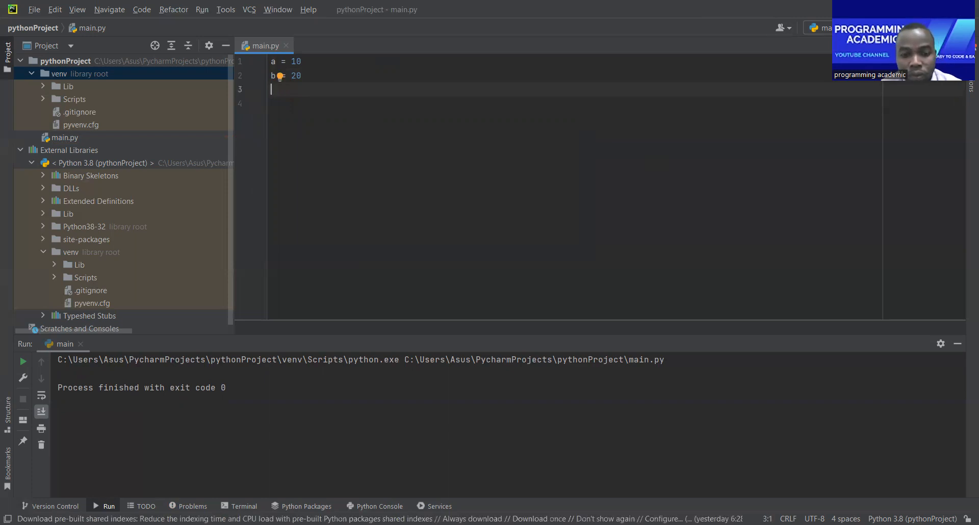
pyautogui.write('p')
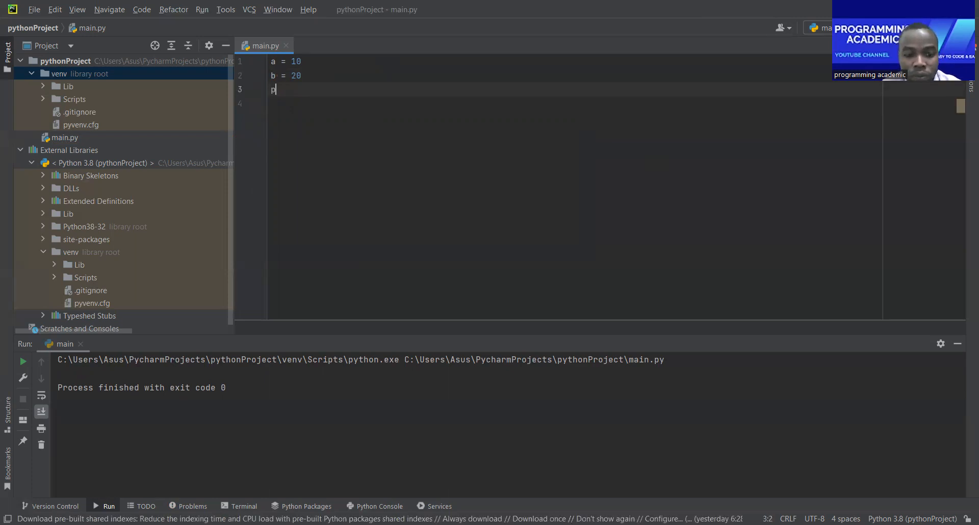
pyautogui.write('rint')
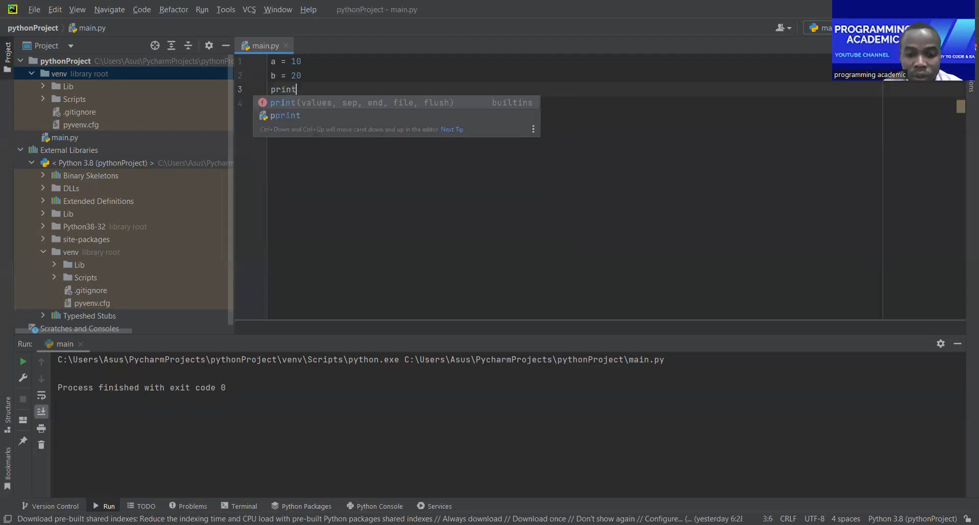
pyautogui.write("('")
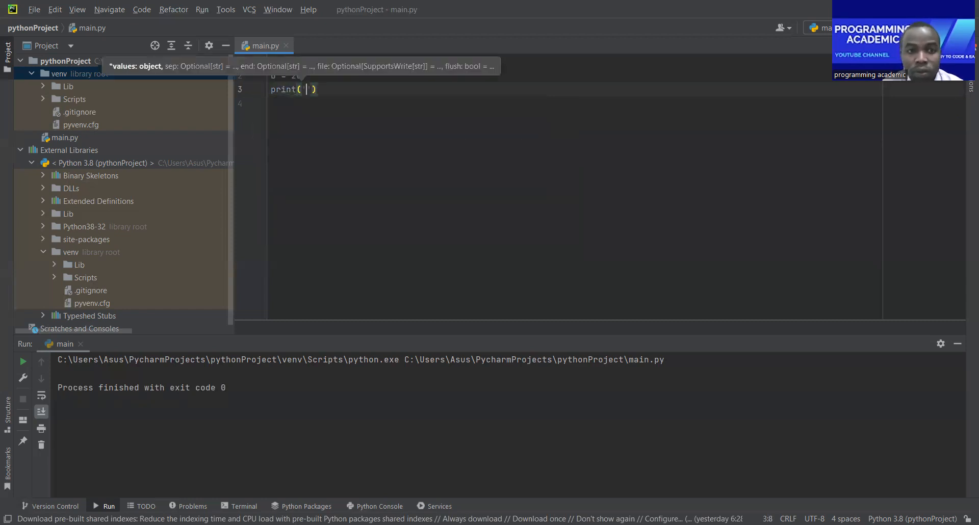
pyautogui.write('a+')
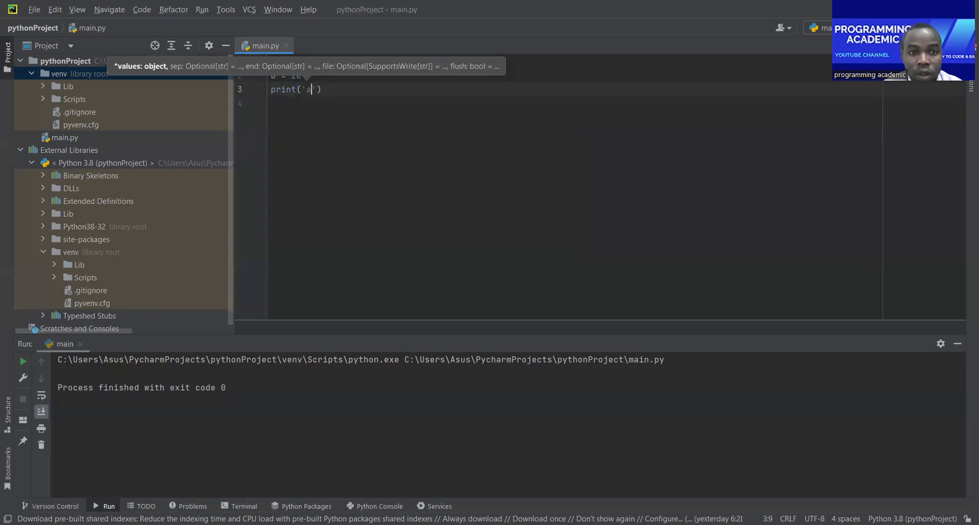
pyautogui.write('b')
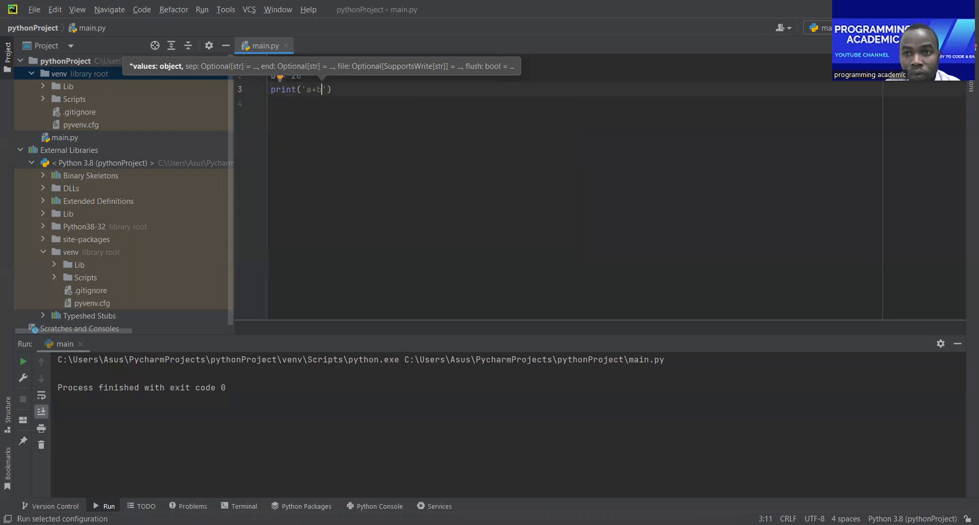
pyautogui.click(849, 28)
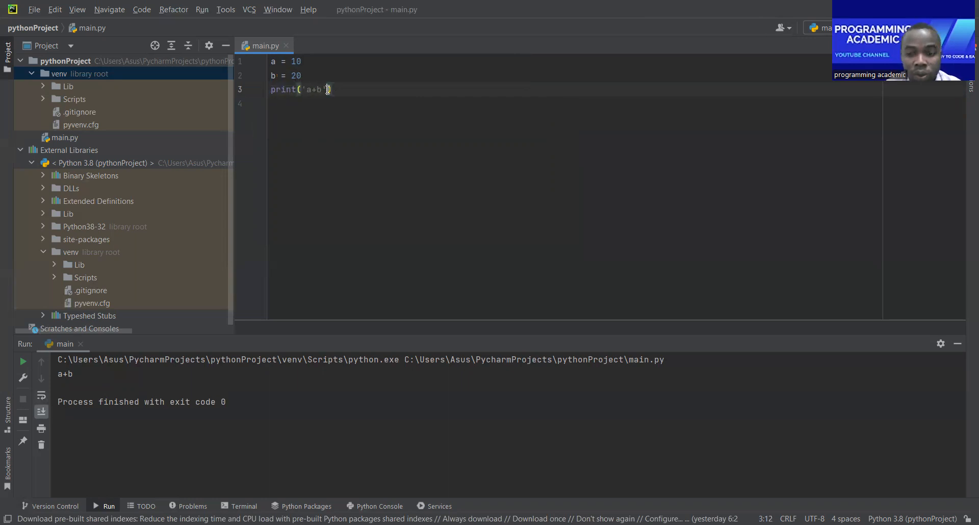
# - Rewrite the print argument without quotes as print(a+b) and run the script
pyautogui.press('Delete')
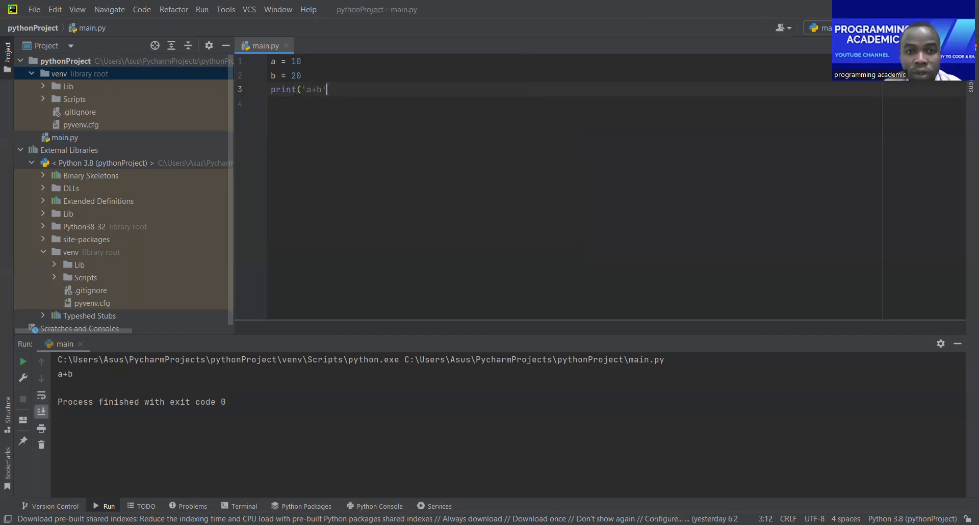
pyautogui.press('BackSpace')
pyautogui.press('BackSpace')
pyautogui.press('BackSpace')
pyautogui.press('BackSpace')
pyautogui.press('BackSpace')
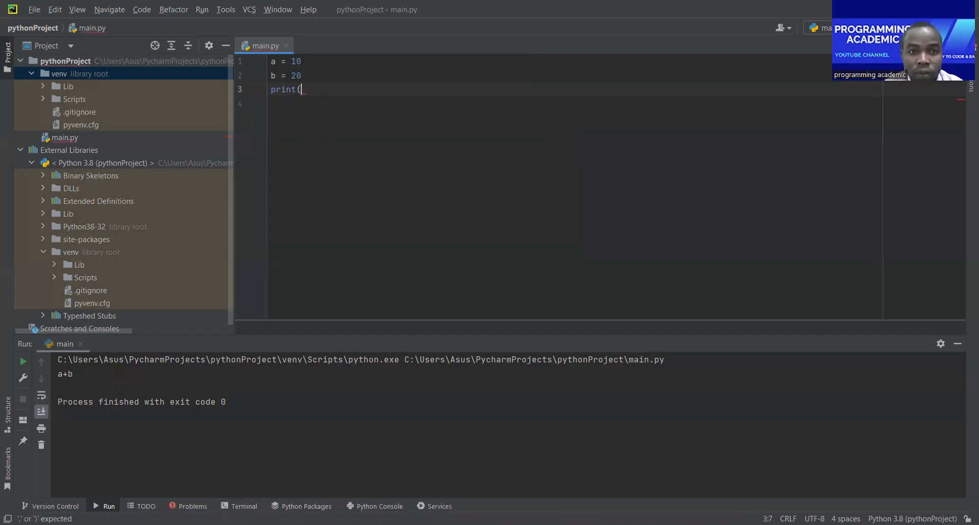
pyautogui.write(')')
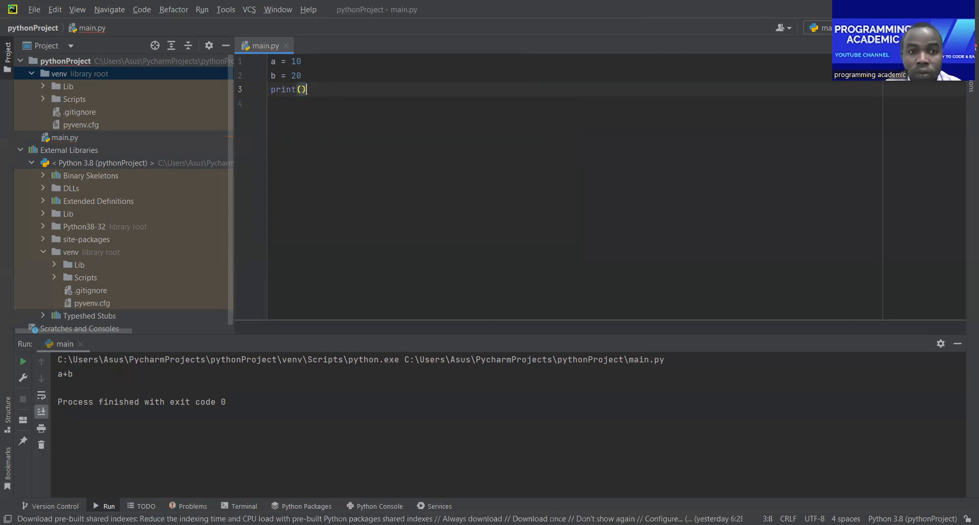
pyautogui.press('Left')
pyautogui.write('a')
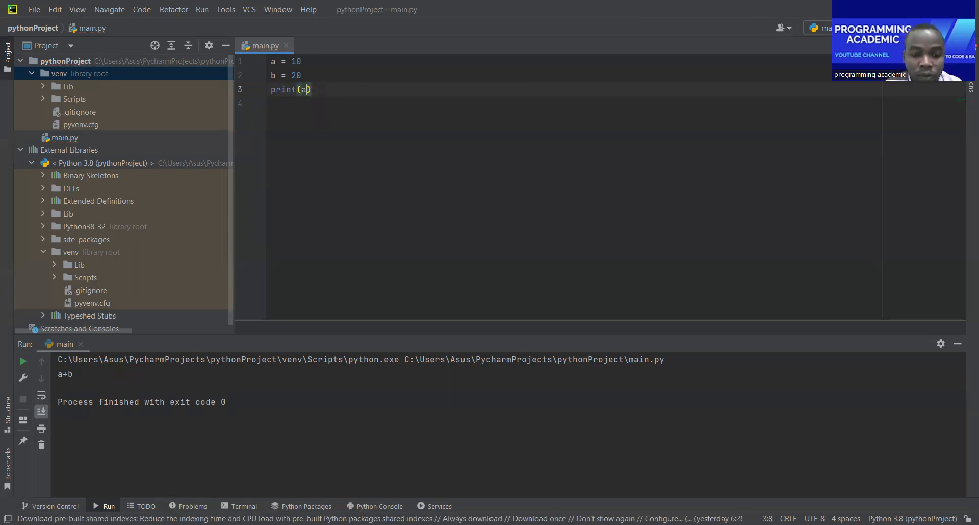
pyautogui.write('+b')
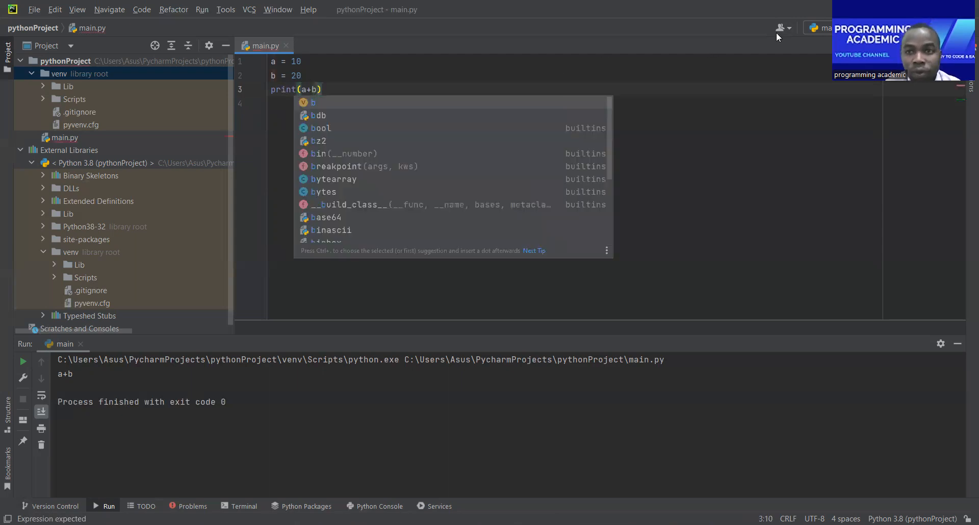
pyautogui.click(863, 28)
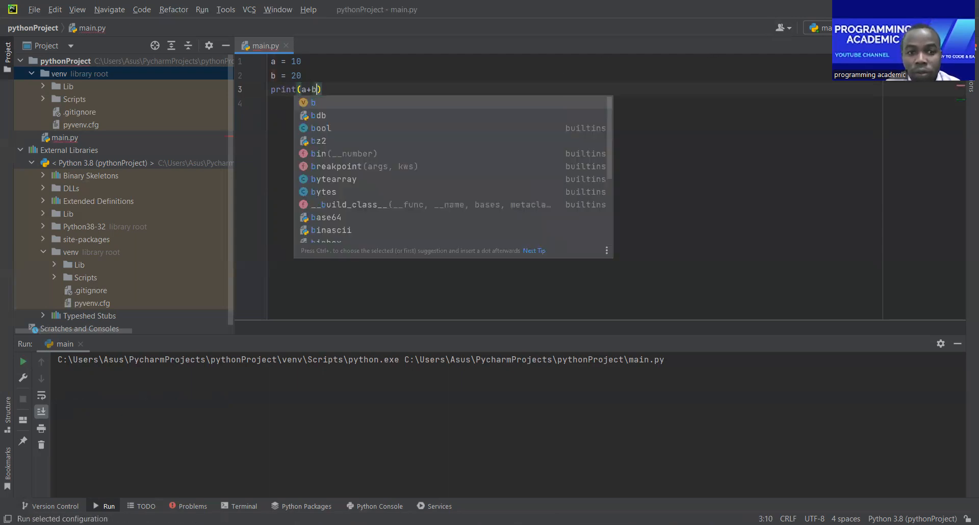
pyautogui.click(329, 413)
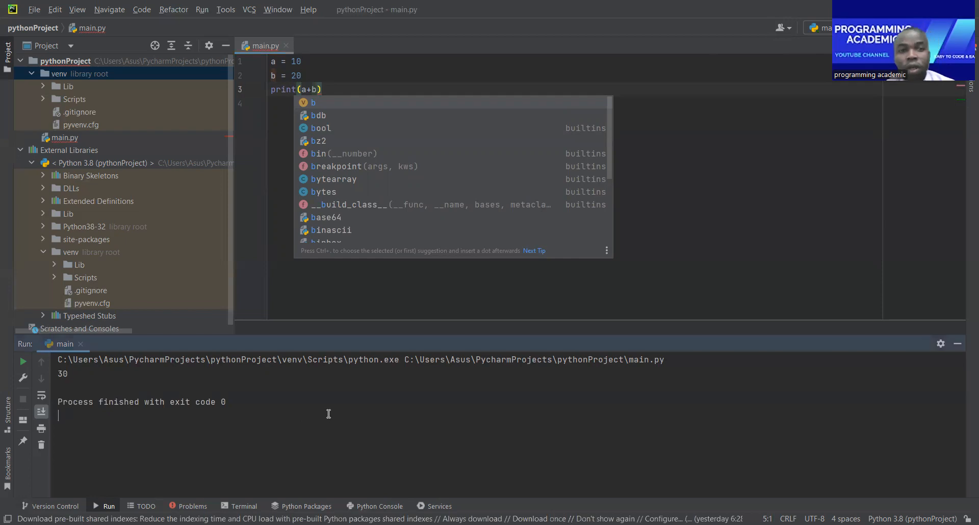